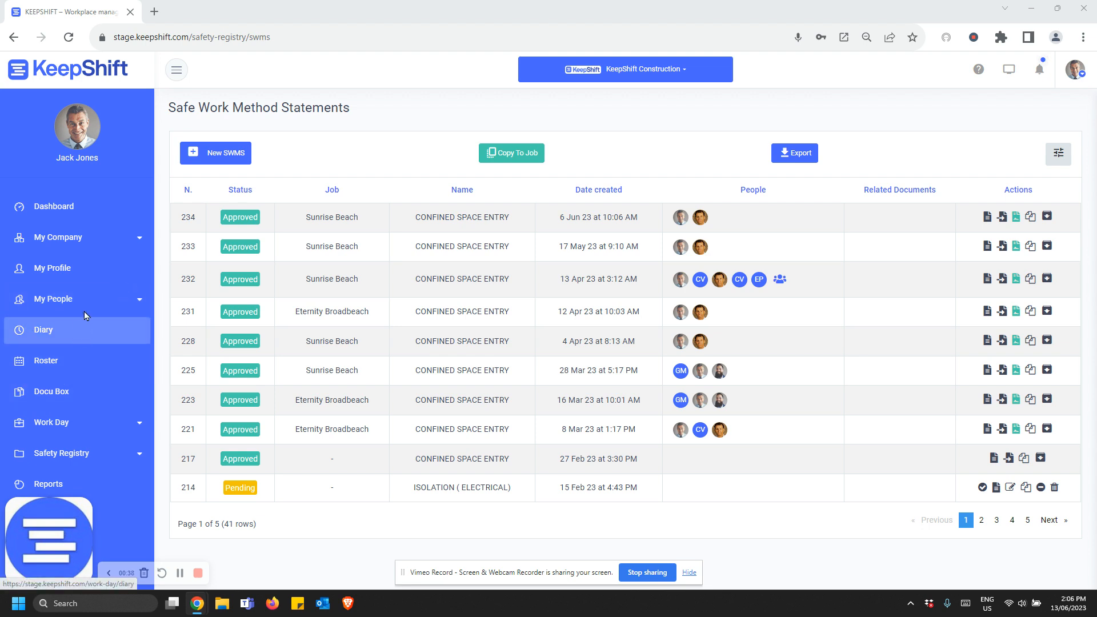
- Open the dashboard and look over its clock-in, timesheet, roster, action board, weekly costs and events widgets
left_click(58, 209)
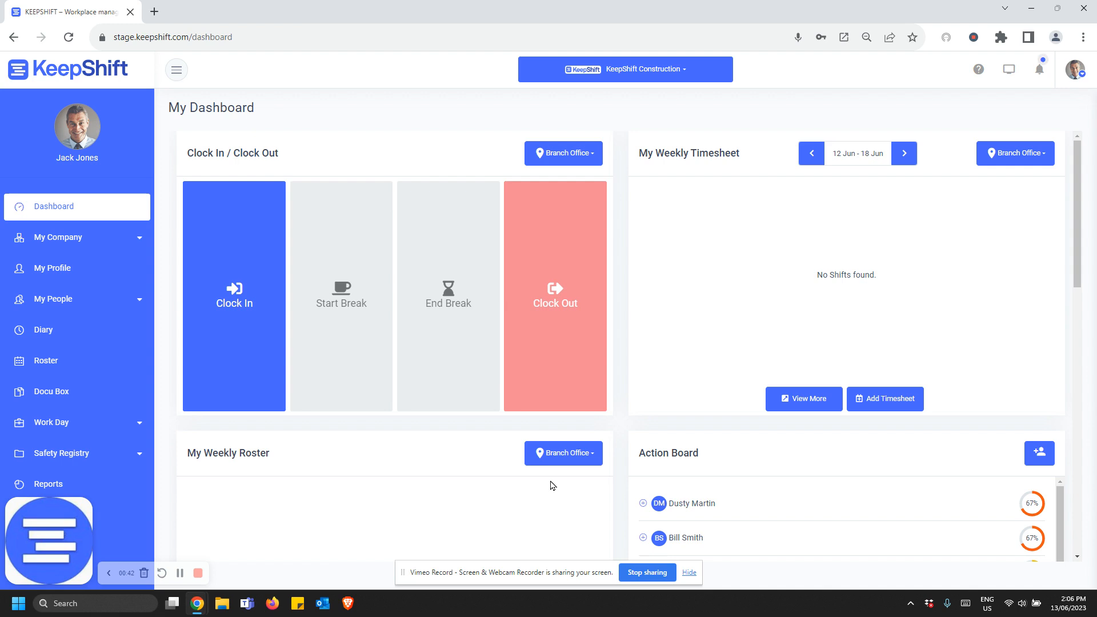
scroll(449, 512, "down", 3)
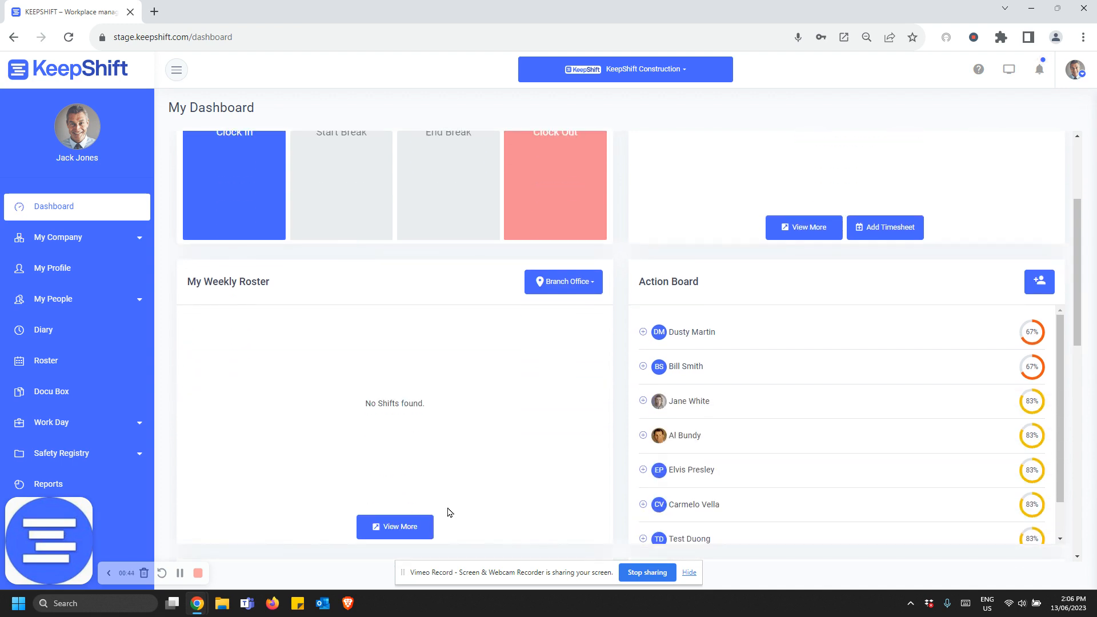
scroll(448, 512, "down", 1)
scroll(448, 512, "down", 4)
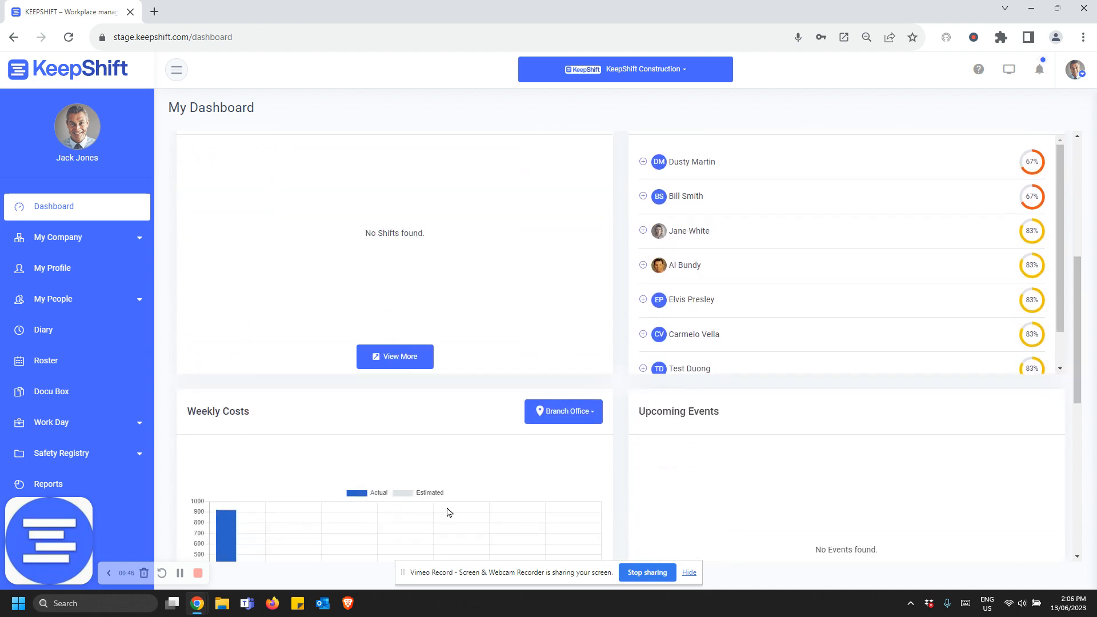
scroll(449, 512, "up", 8)
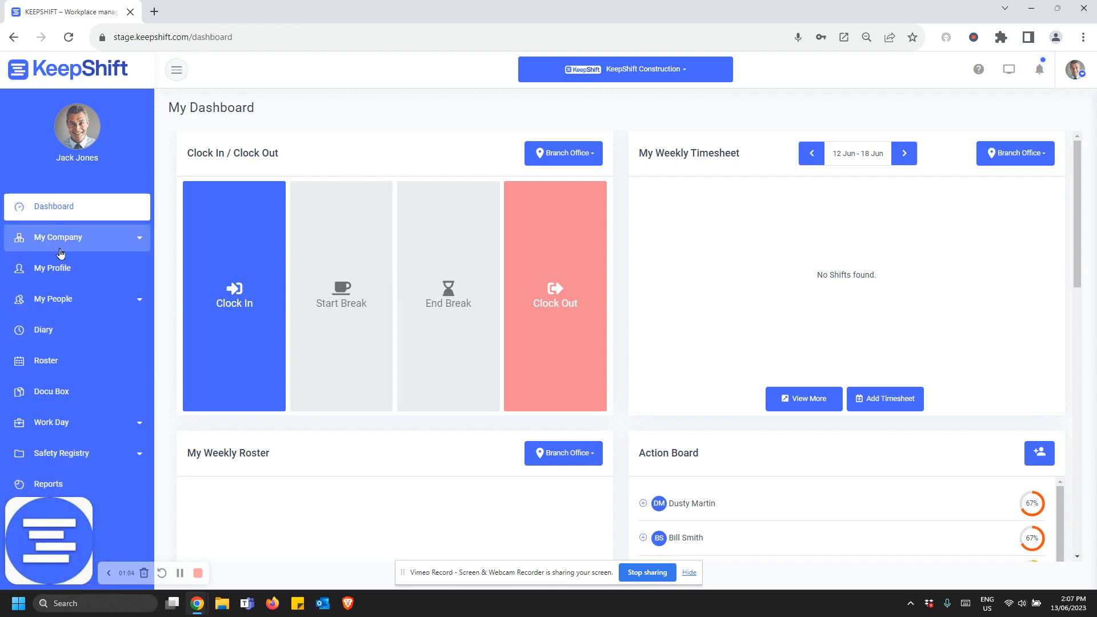
- Open the company's Permissions page and look through the permission levels listed for each person
left_click(139, 242)
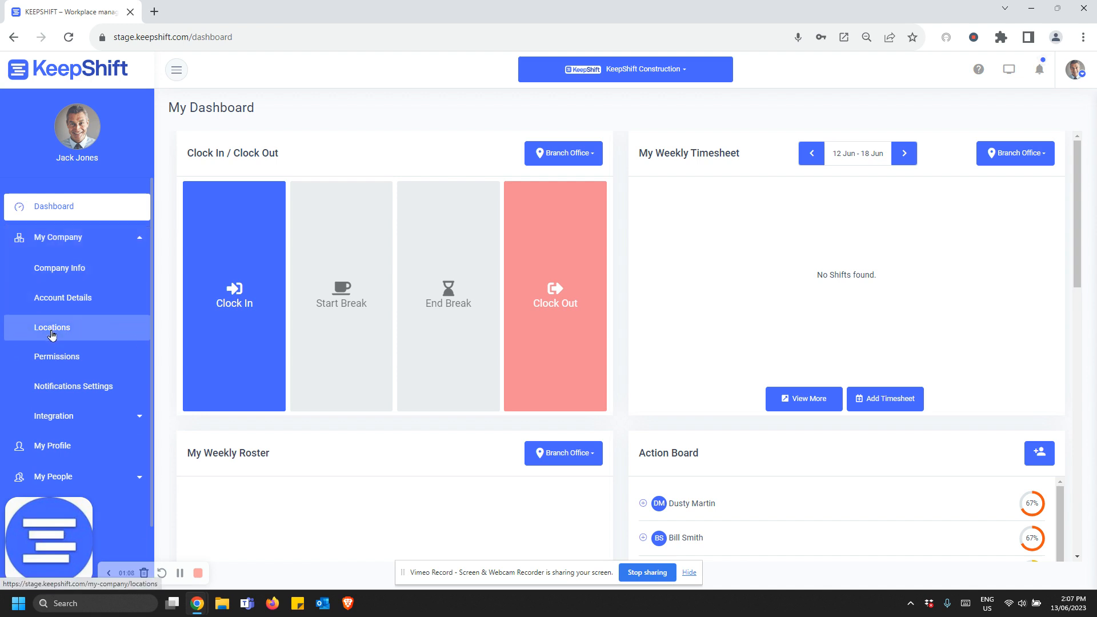
left_click(58, 360)
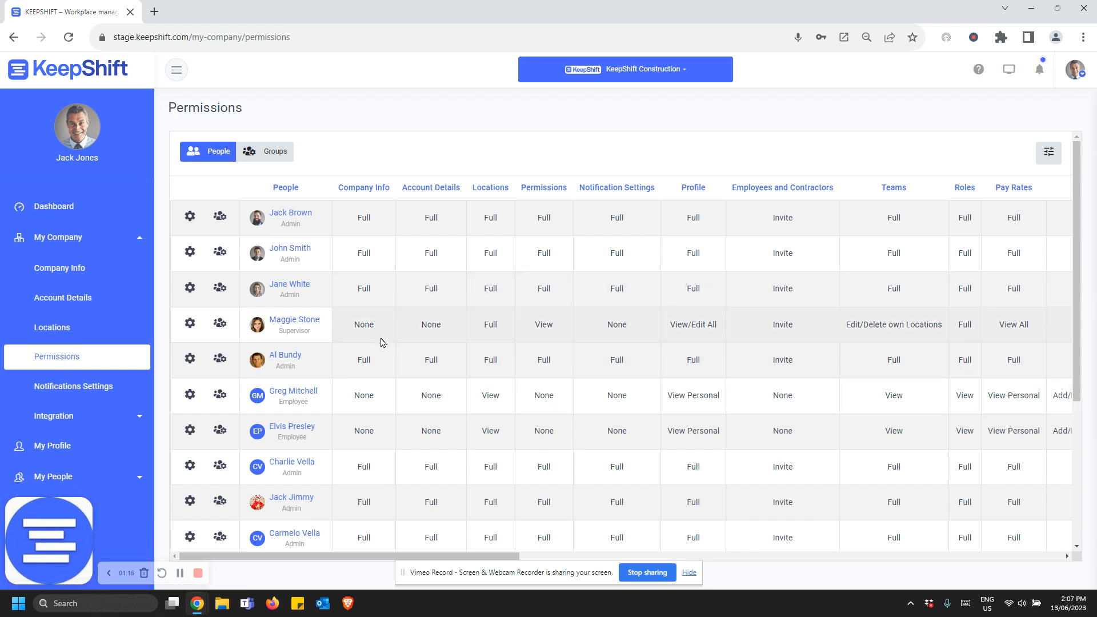
scroll(383, 341, "down", 3)
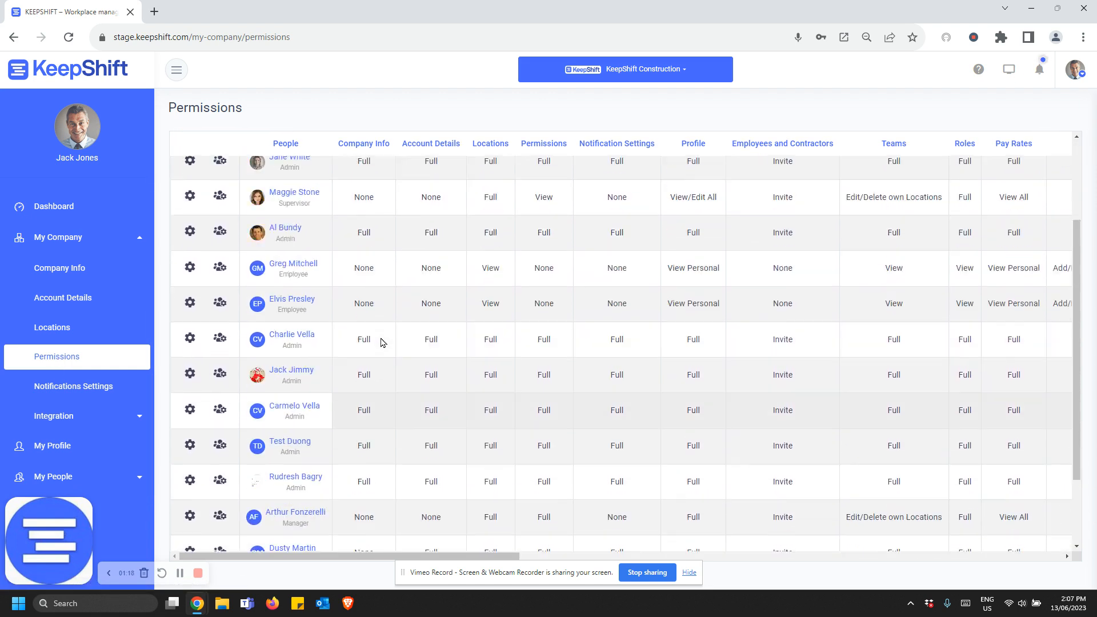
scroll(382, 341, "up", 3)
mouse_move(488, 555)
left_mouse_down()
mouse_move(841, 568)
mouse_move(486, 564)
left_mouse_up()
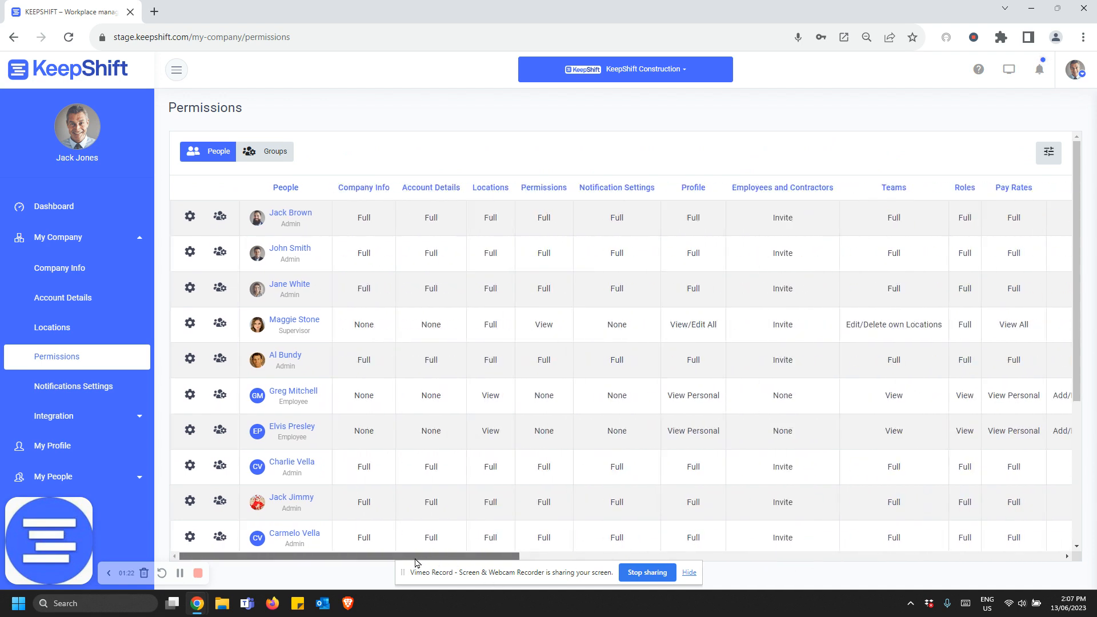
- Compare the permission levels of the user groups with those of the individual people
left_click(267, 162)
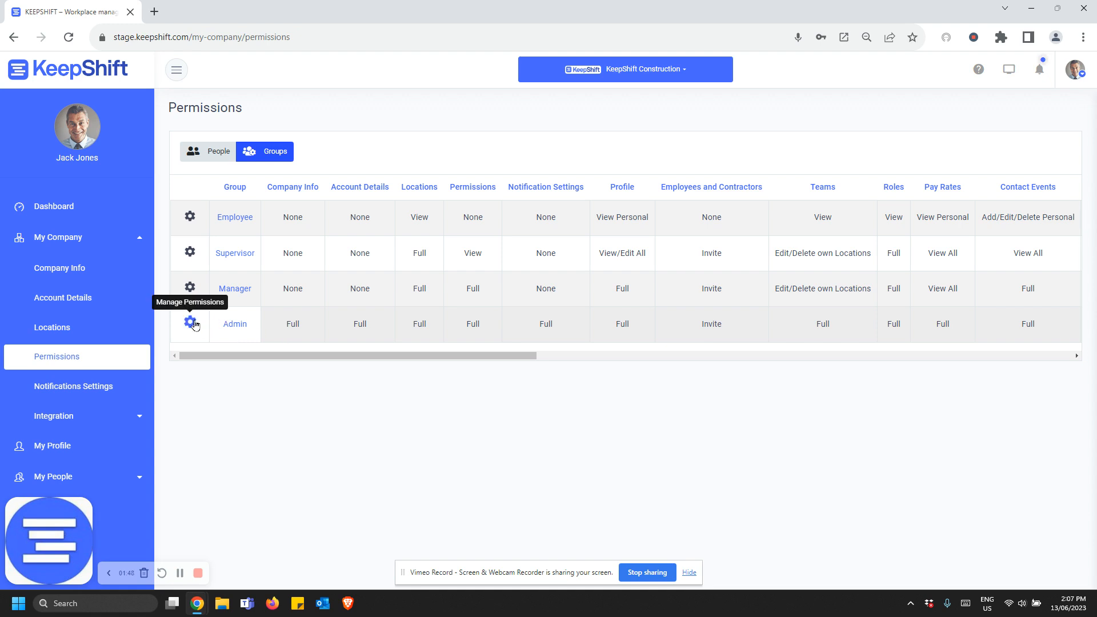
left_click(213, 163)
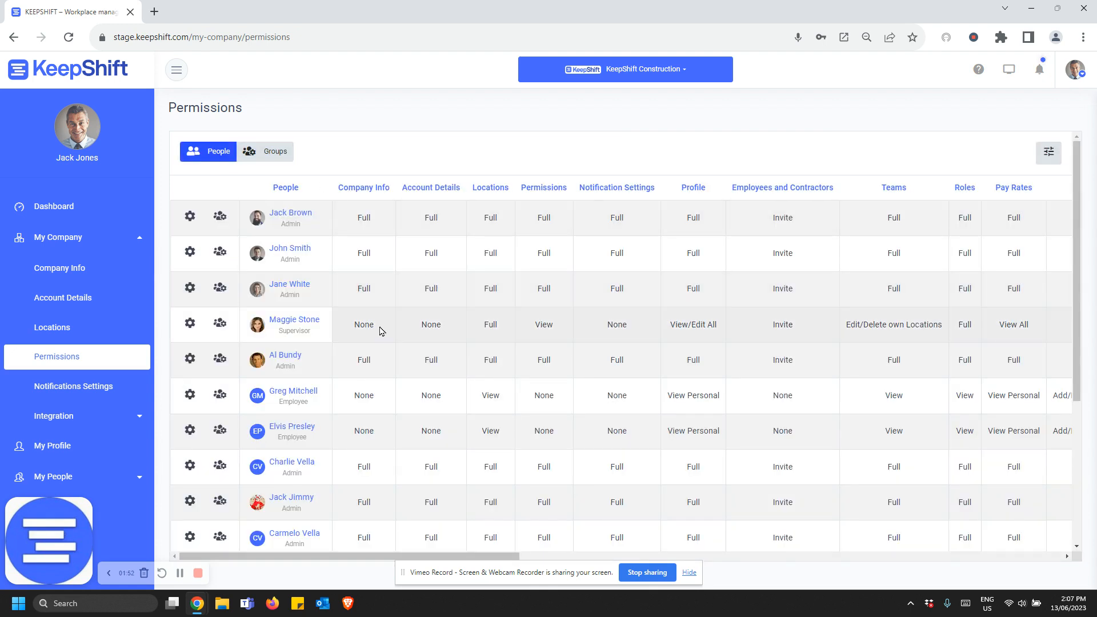
left_click(284, 153)
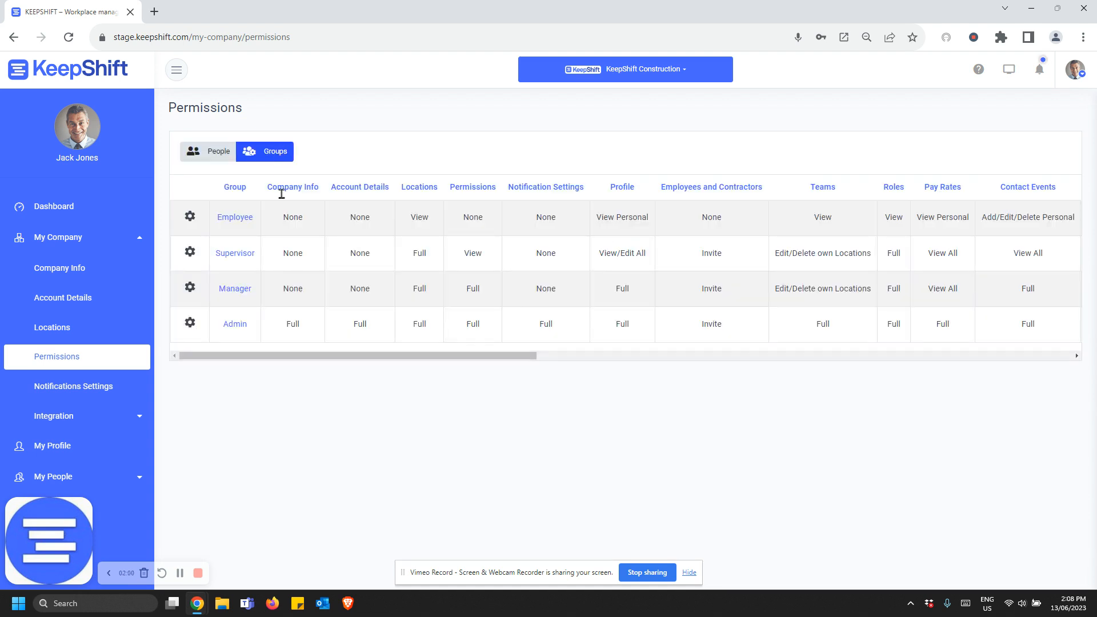
- Open the first listed person's individual permissions and examine the access levels offered for SWMS
left_click(214, 151)
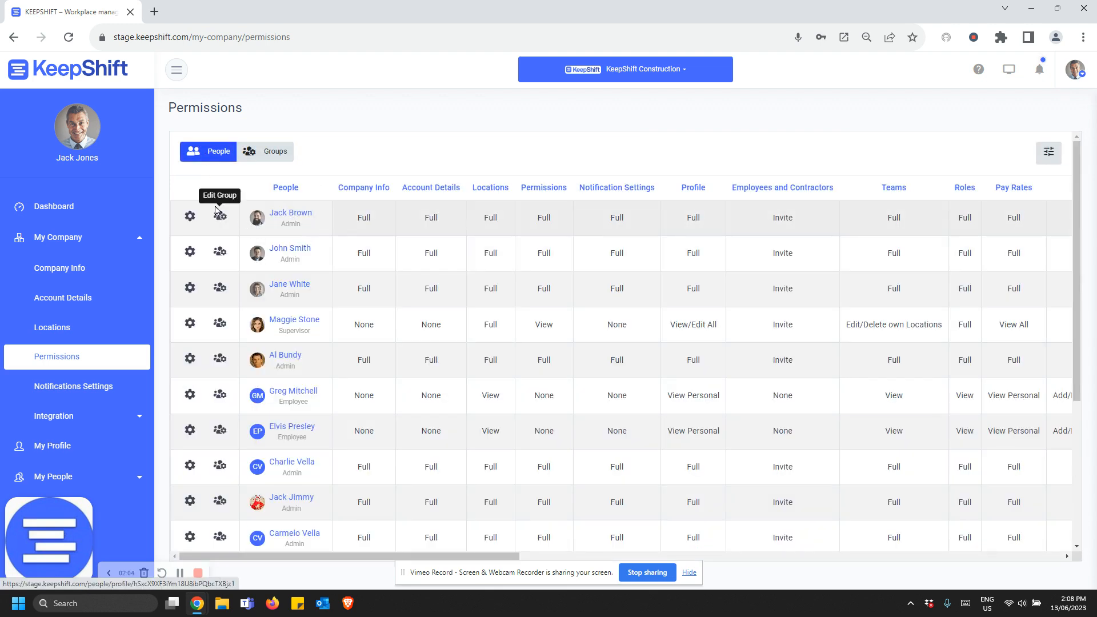
left_click(190, 216)
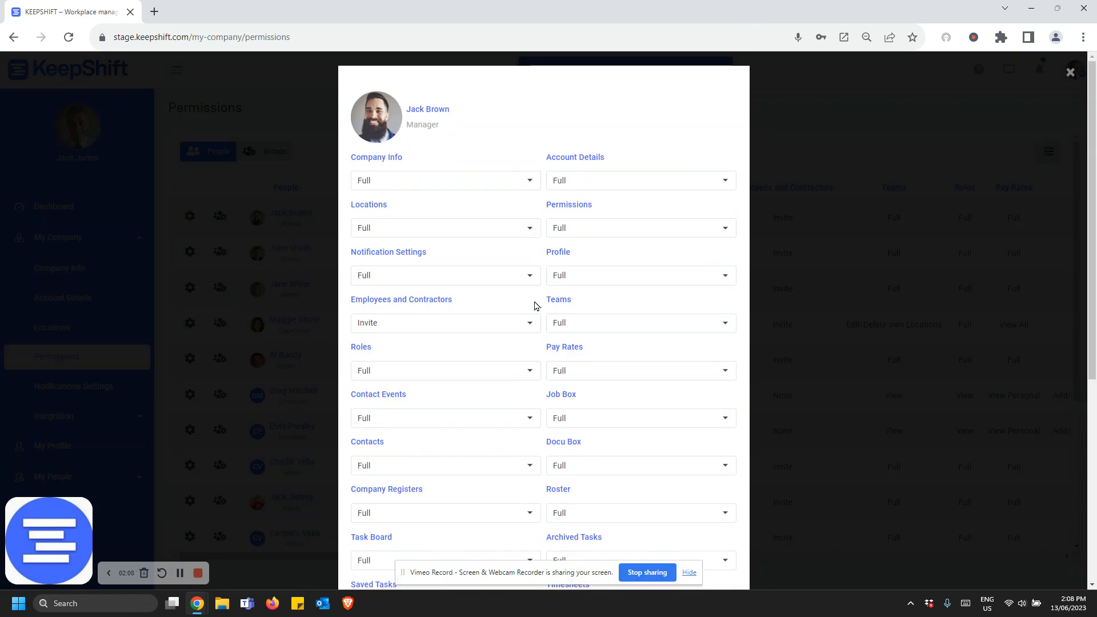
scroll(534, 305, "down", 3)
scroll(535, 306, "down", 3)
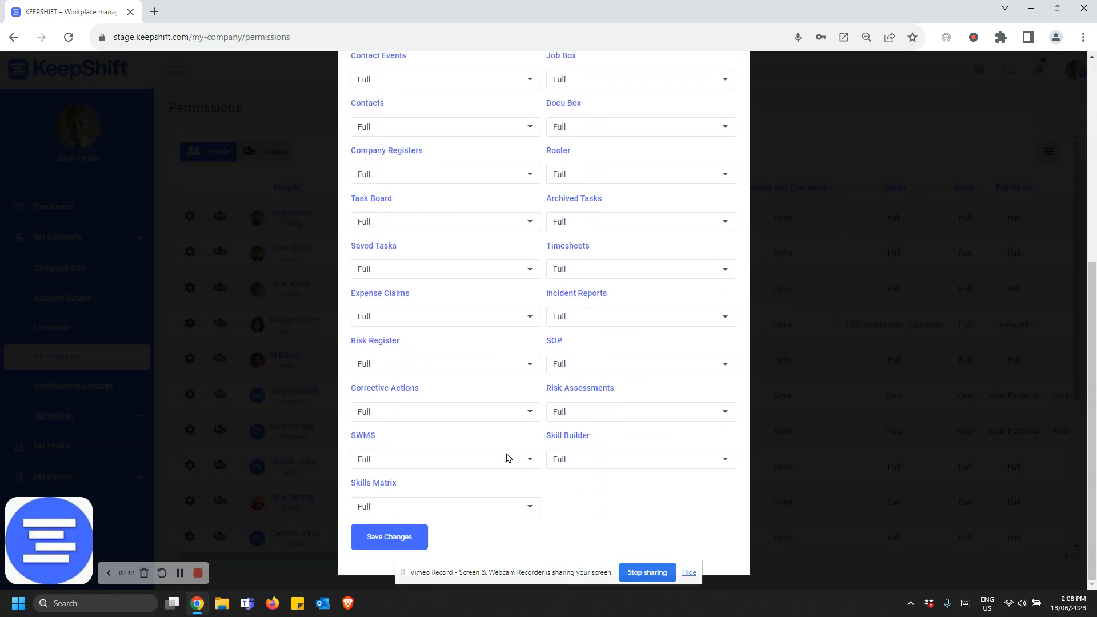
left_click(535, 460)
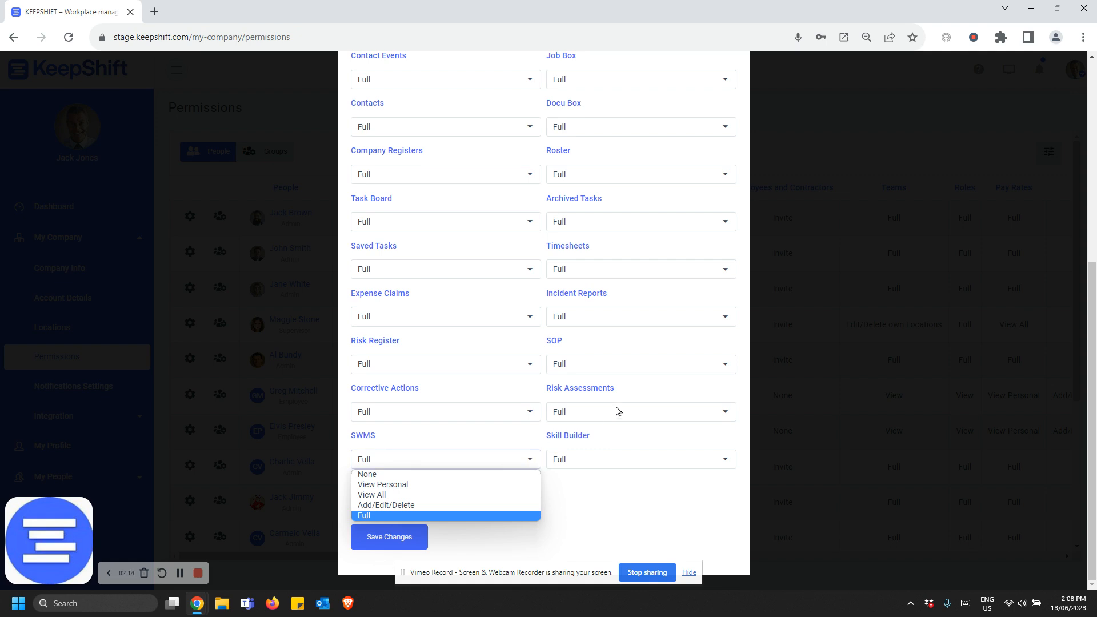
left_click(638, 488)
scroll(655, 325, "up", 5)
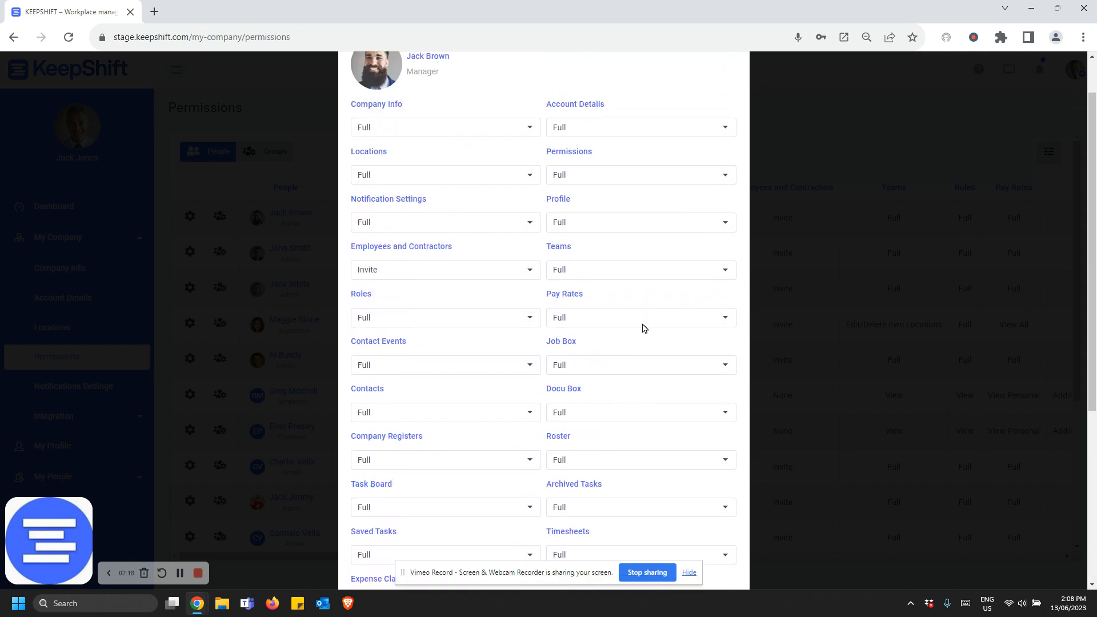
- Examine the access levels offered for Docu Box and Pay Rates in the person's permissions
left_click(724, 414)
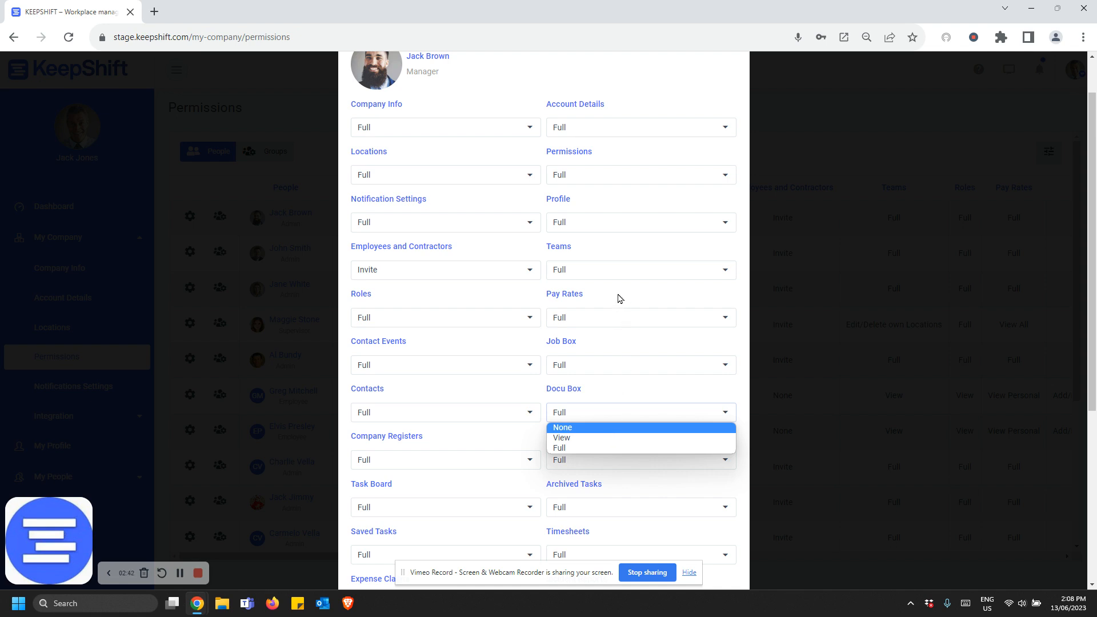
left_click(727, 318)
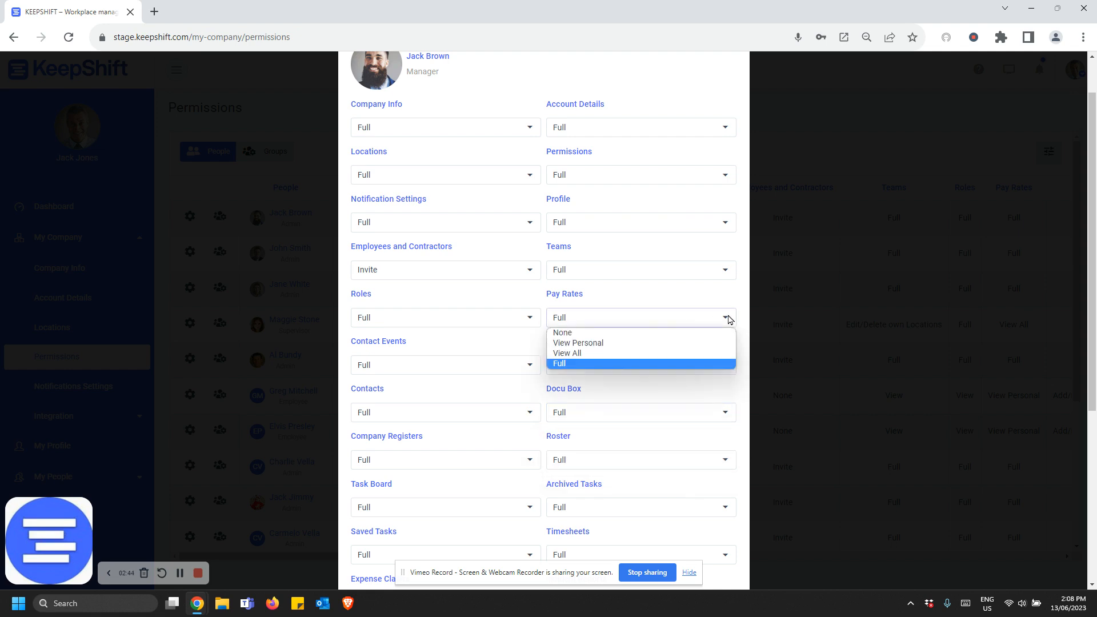
left_click(665, 290)
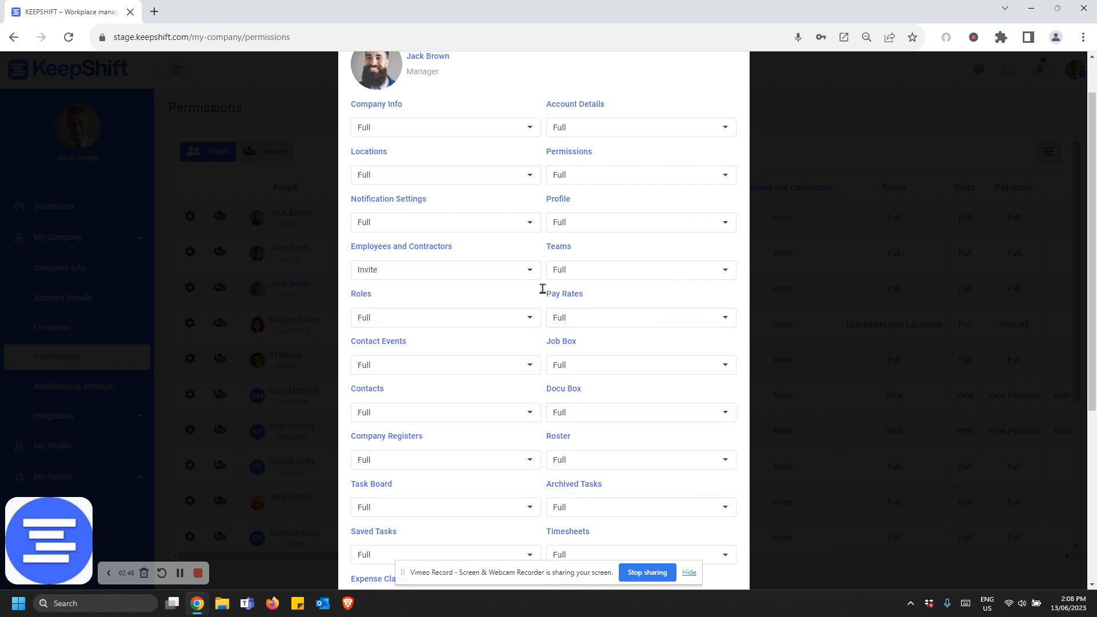
- Review all of the person's module permissions from Company Info to Skills Matrix and save them
scroll(523, 366, "up", 1)
scroll(523, 366, "up", 1)
scroll(523, 366, "down", 4)
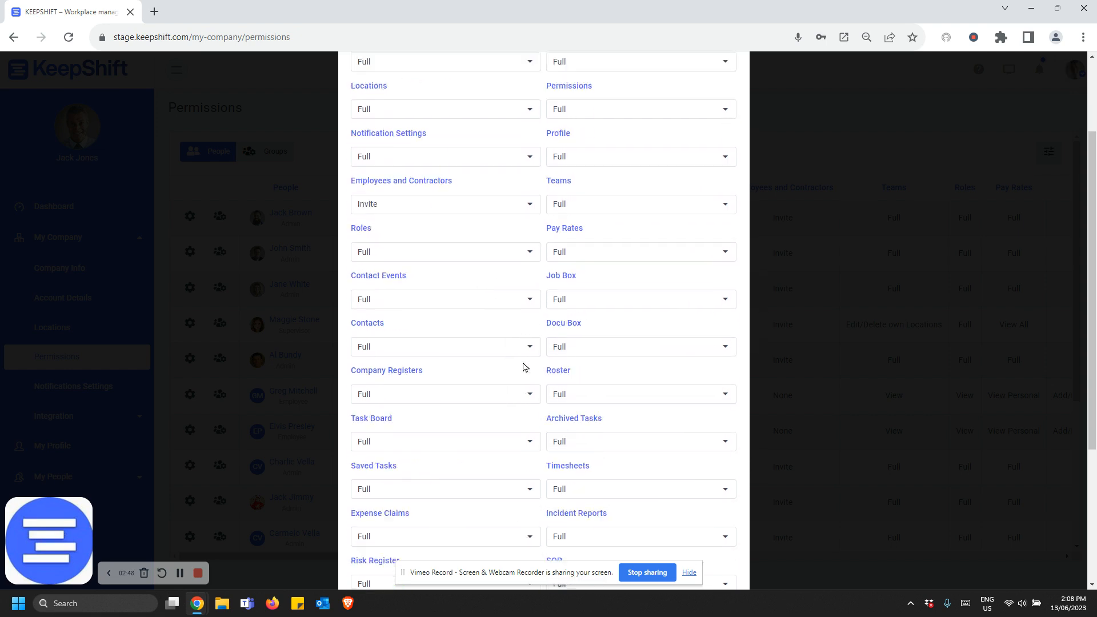
scroll(523, 366, "up", 4)
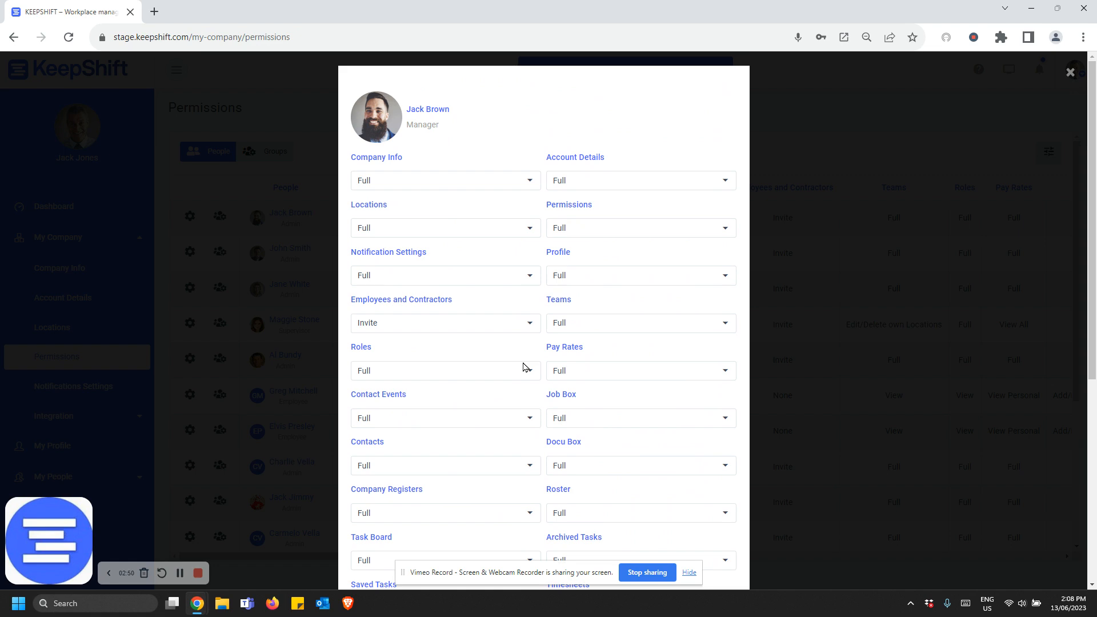
scroll(523, 366, "down", 6)
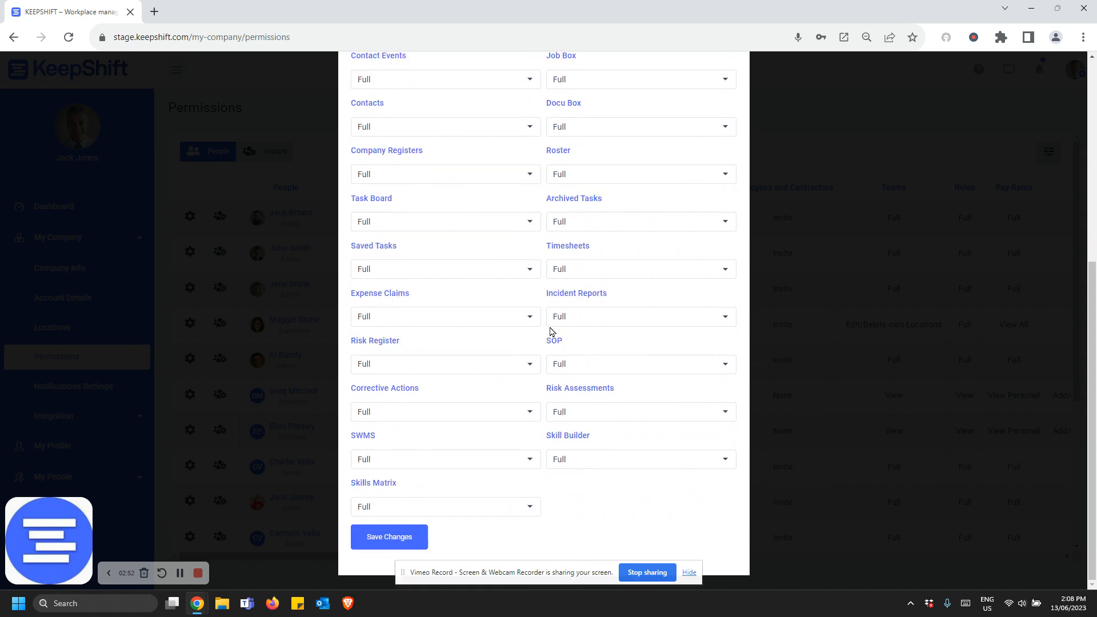
scroll(553, 485, "up", 6)
scroll(553, 487, "down", 6)
scroll(514, 286, "up", 5)
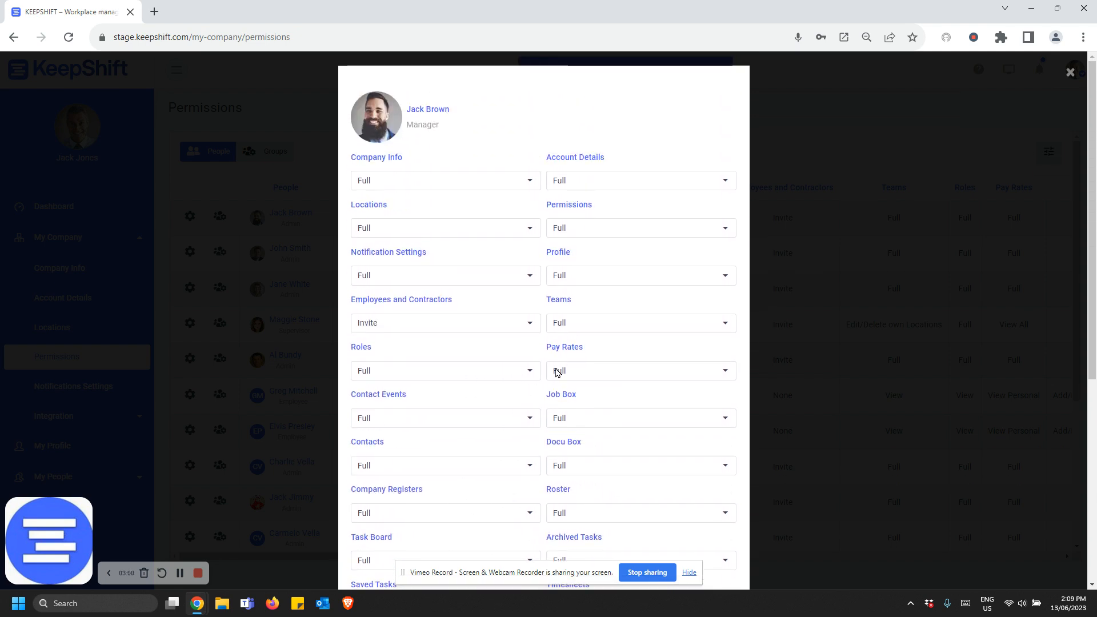
scroll(557, 372, "down", 5)
left_click(379, 537)
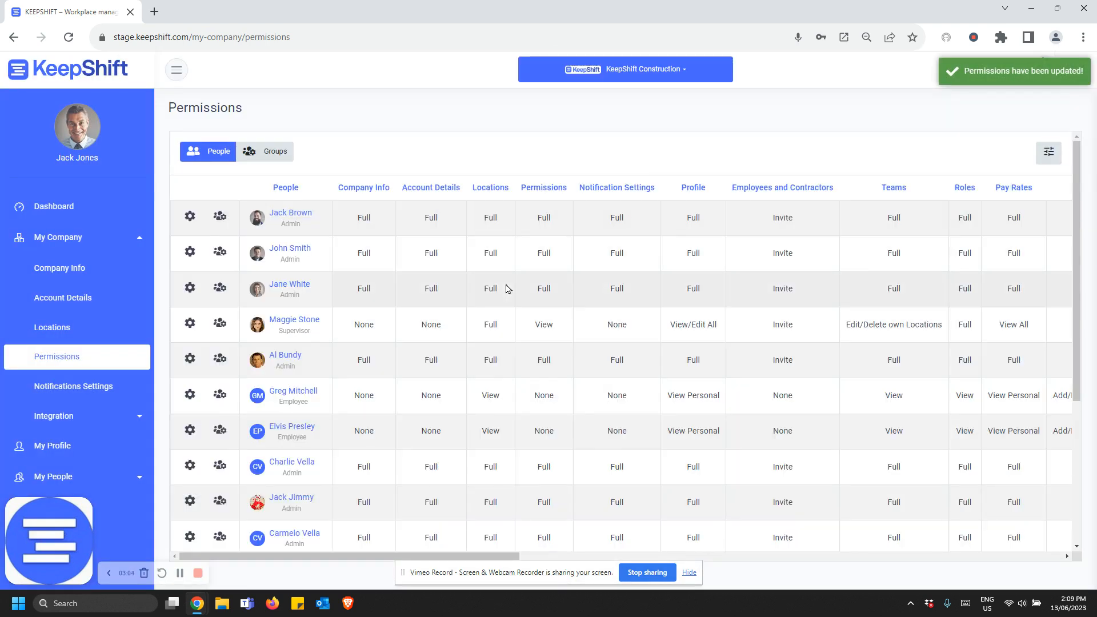
- Look at the group permissions once more, and return to the people list to look through it
left_click(262, 159)
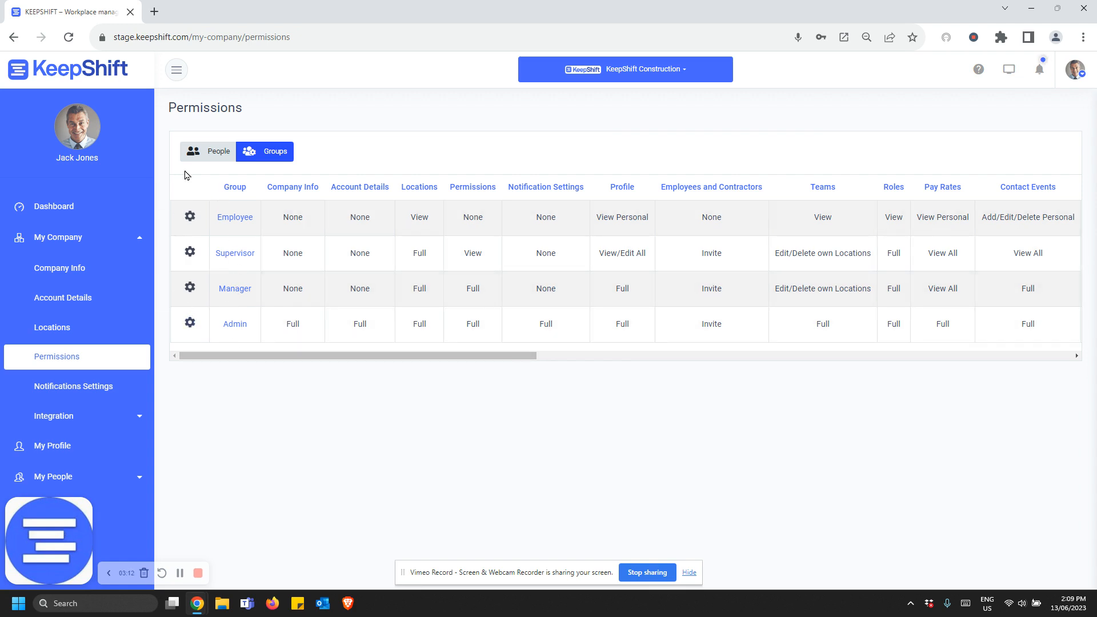
left_click(207, 164)
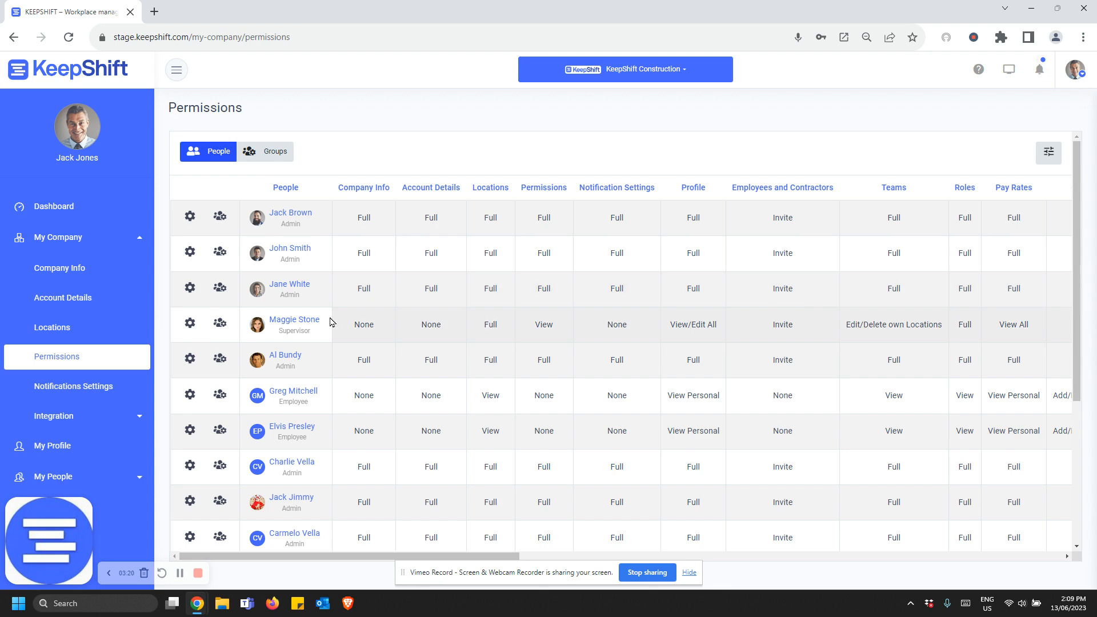
scroll(331, 317, "down", 3)
scroll(328, 331, "up", 3)
- Review the company's notification types, frequencies and available actions in Notifications Settings, and check the unread notifications preview
left_click(68, 396)
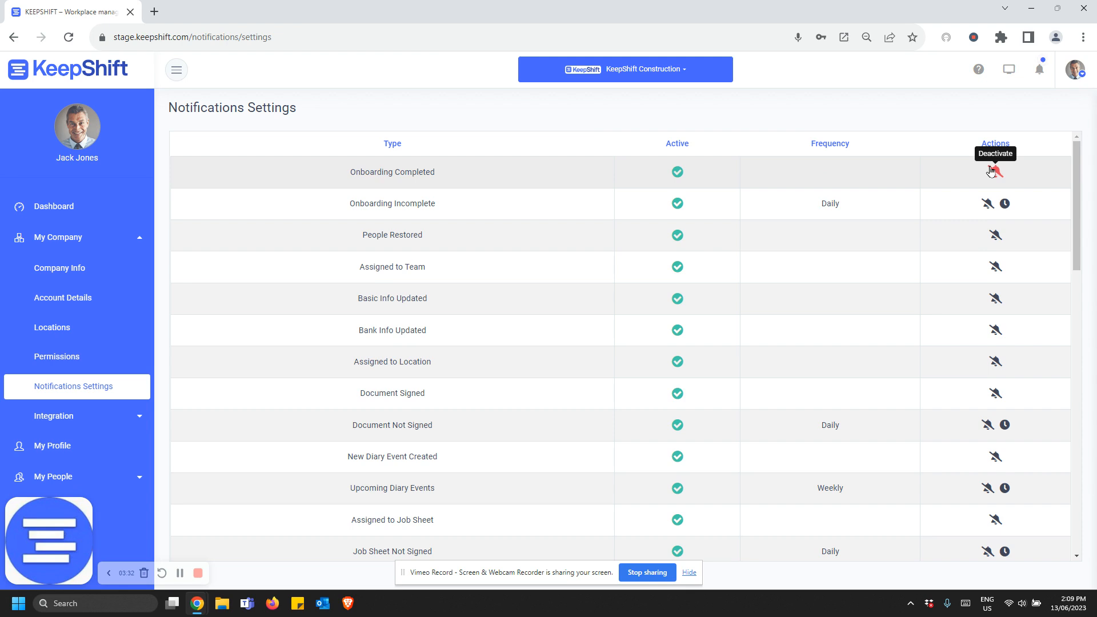
scroll(990, 172, "down", 10)
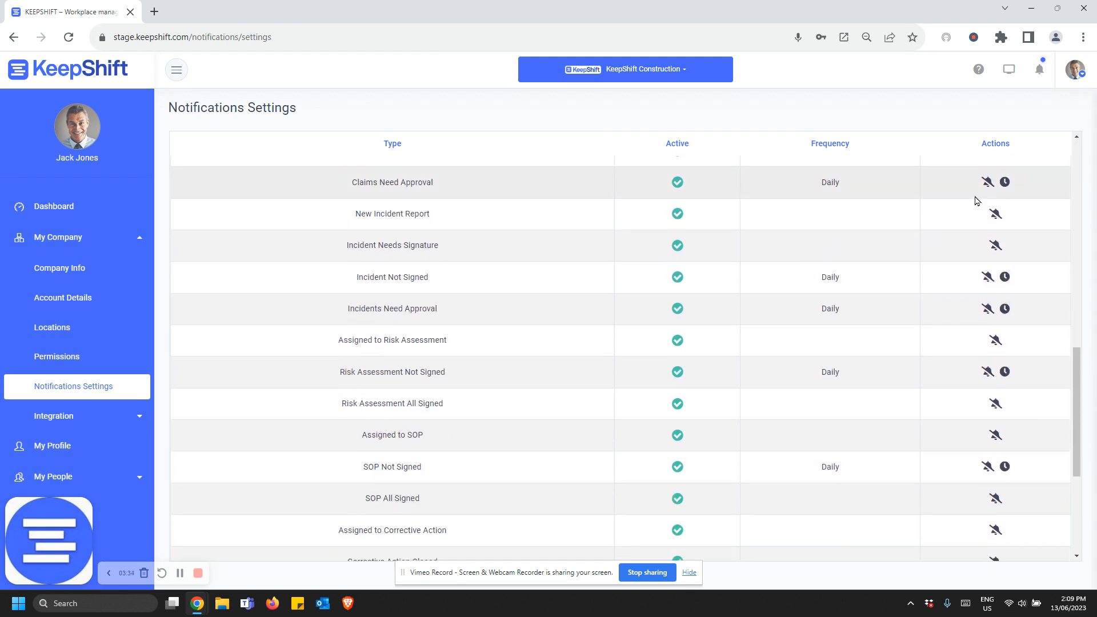
scroll(976, 191, "up", 7)
scroll(986, 228, "up", 4)
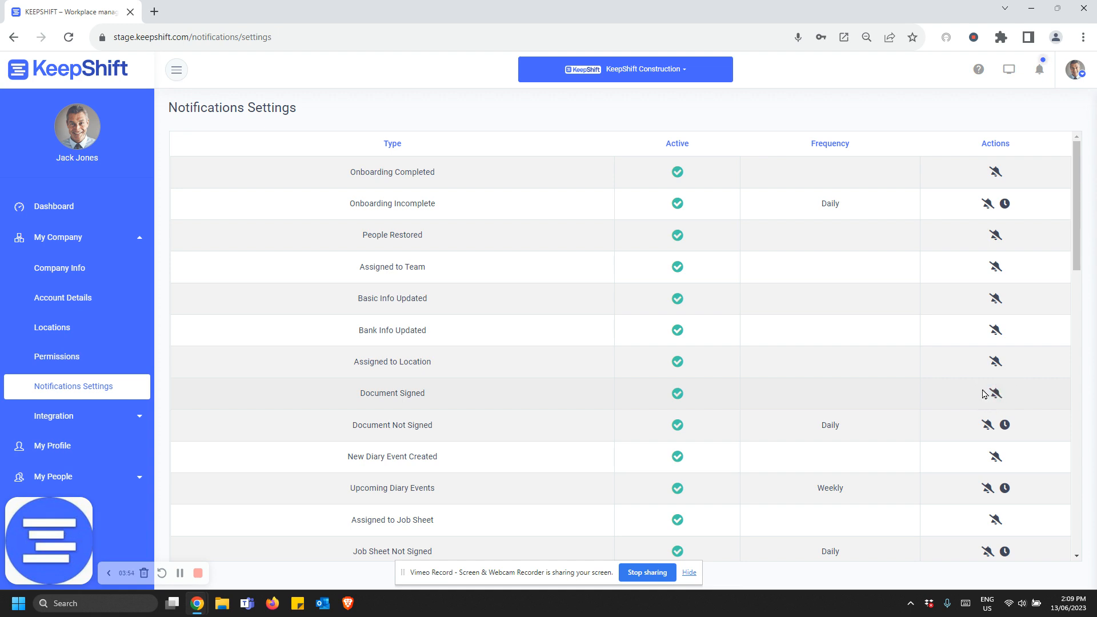
left_click(1039, 72)
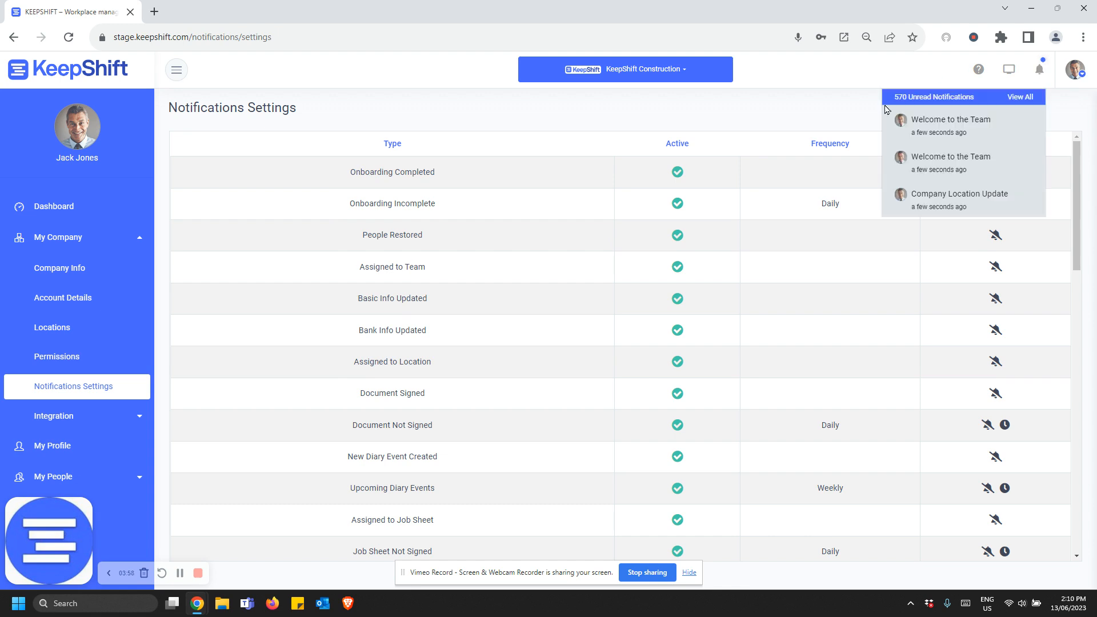
left_click(862, 102)
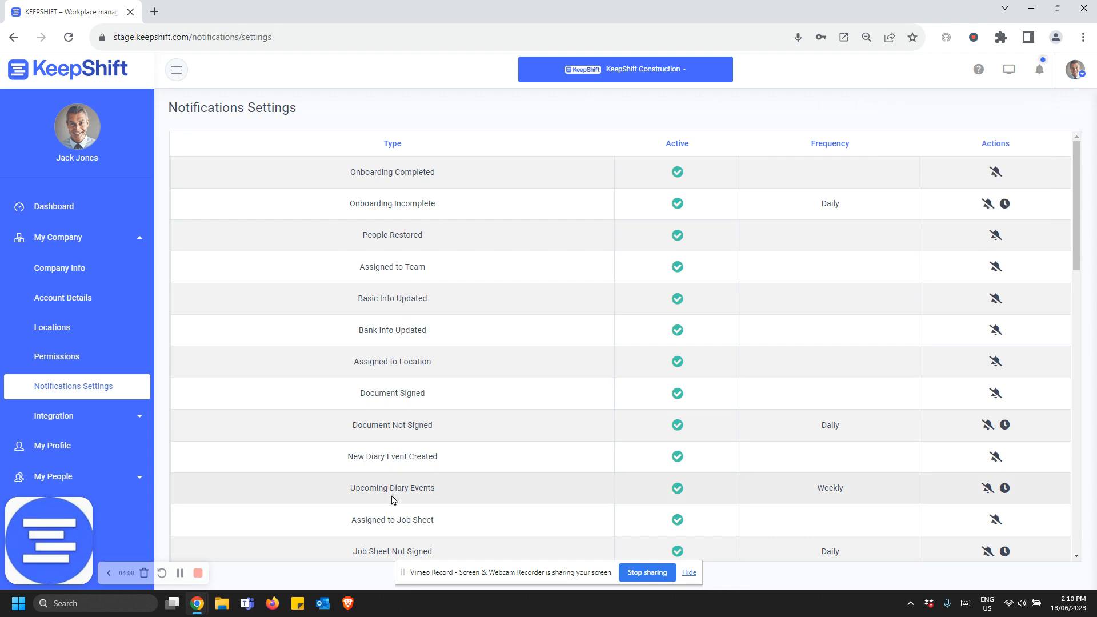